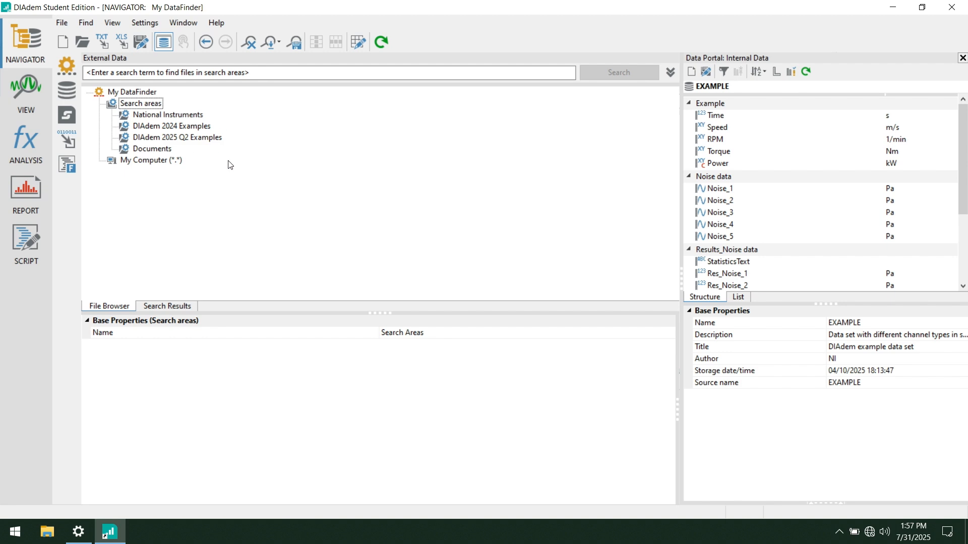
Step: Add a search area named Flexlogger Files pointing to the Desktop's LabVIEW+ cDAQ Hands on folder, confirming the indexing notice
{"action": "right_click", "coordinate": [143, 108]}
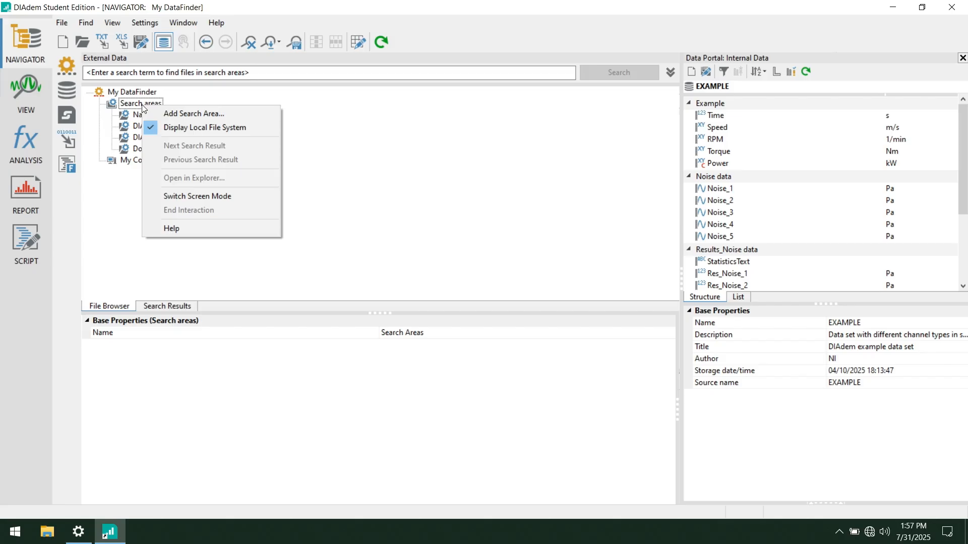
{"action": "left_click", "coordinate": [166, 114]}
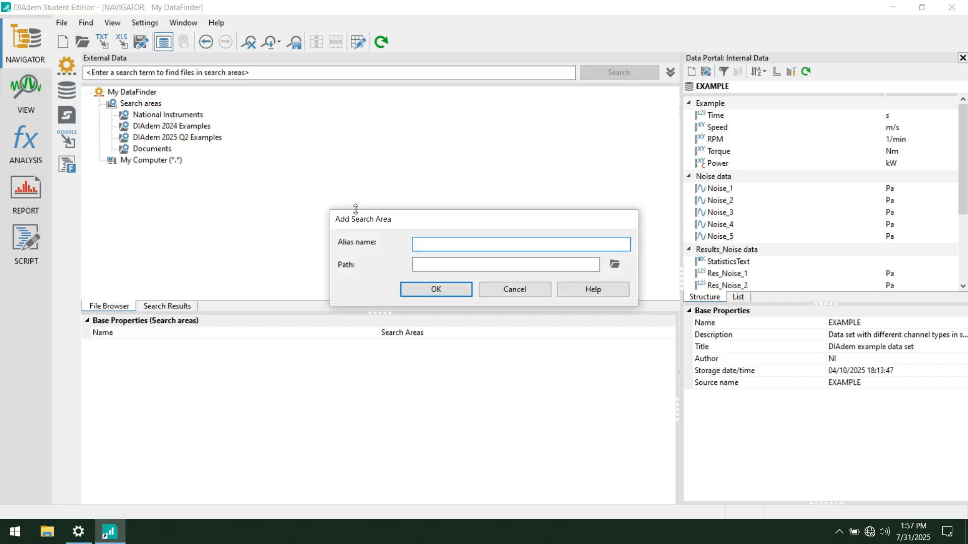
{"action": "type", "text": "Flexlogger Files"}
{"action": "left_click", "coordinate": [614, 265]}
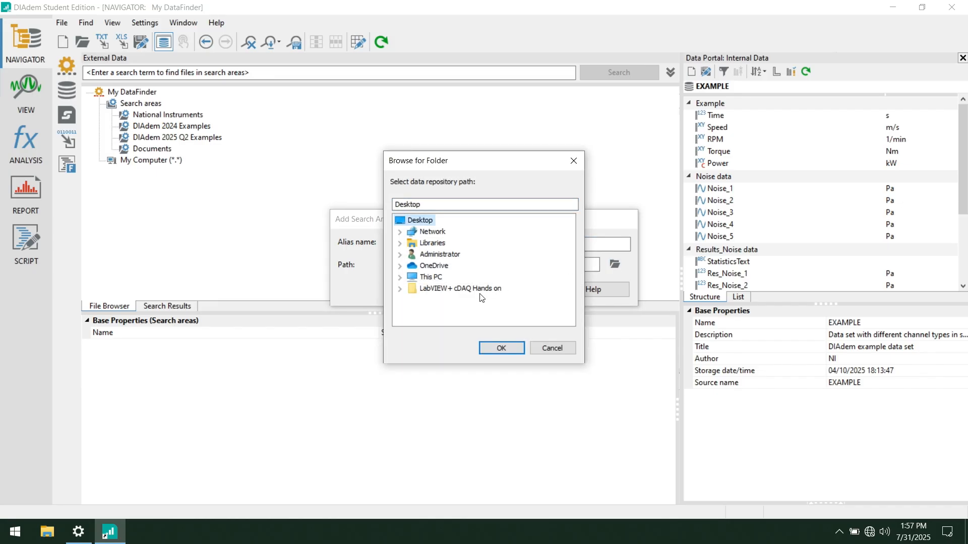
{"action": "double_click", "coordinate": [453, 288]}
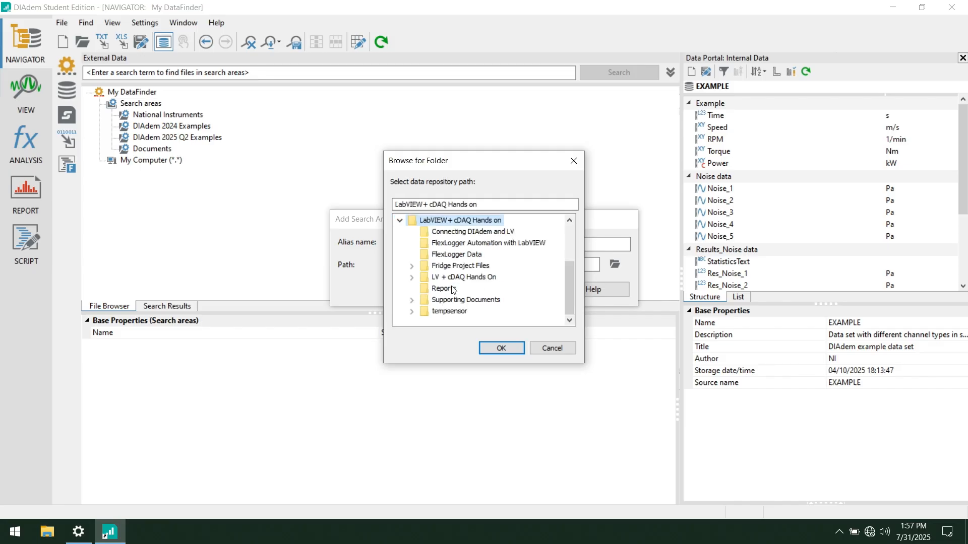
{"action": "left_click", "coordinate": [509, 351]}
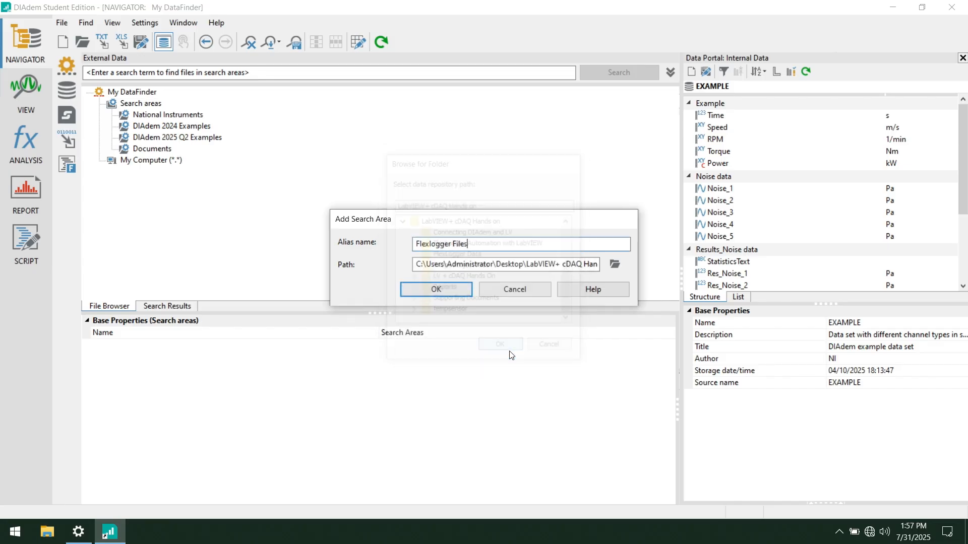
{"action": "left_click", "coordinate": [456, 292]}
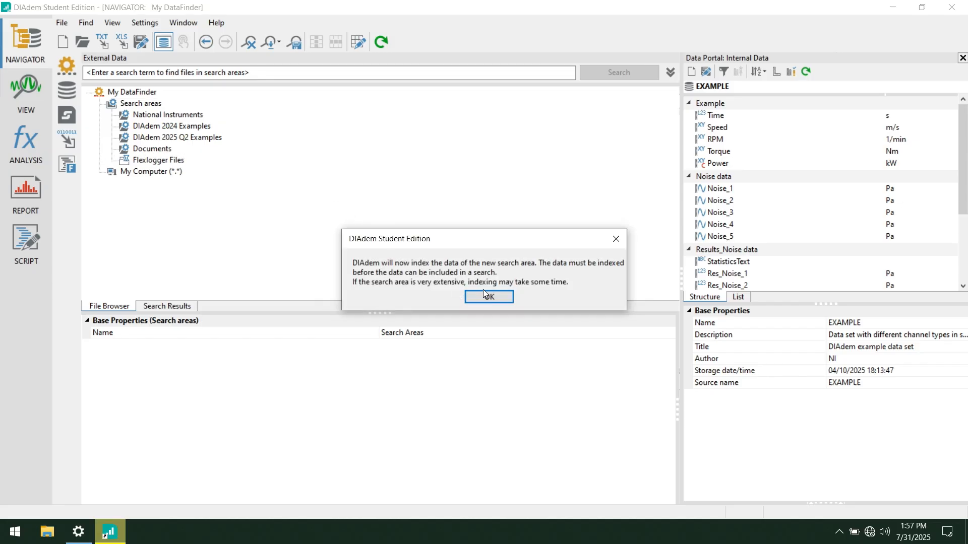
{"action": "left_click", "coordinate": [489, 297]}
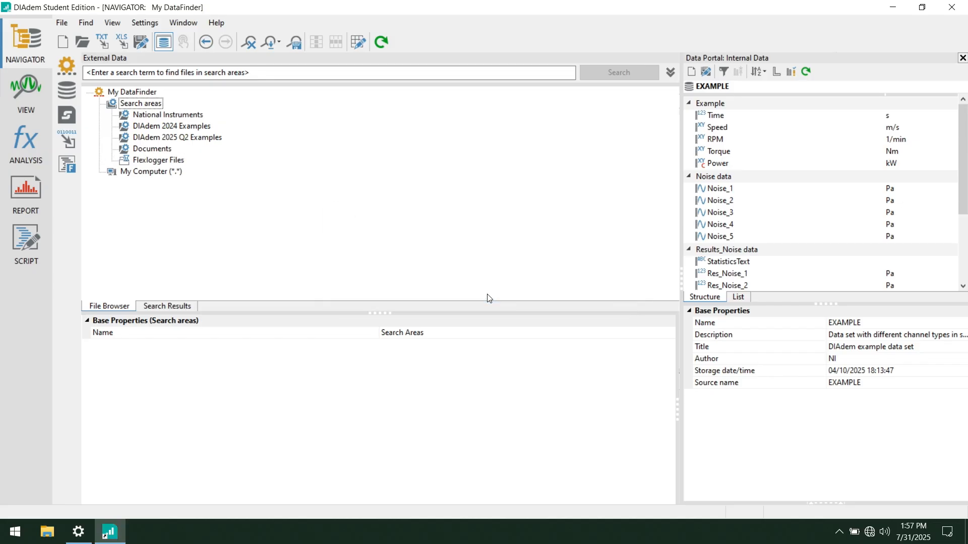
Step: Search the search areas for LogFile*.TDM
{"action": "left_click", "coordinate": [164, 161]}
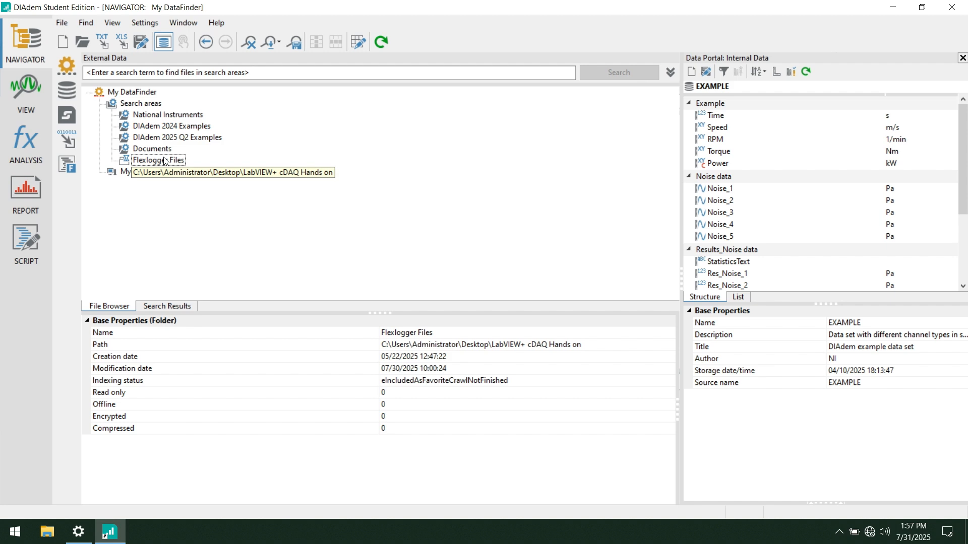
{"action": "left_click", "coordinate": [142, 72]}
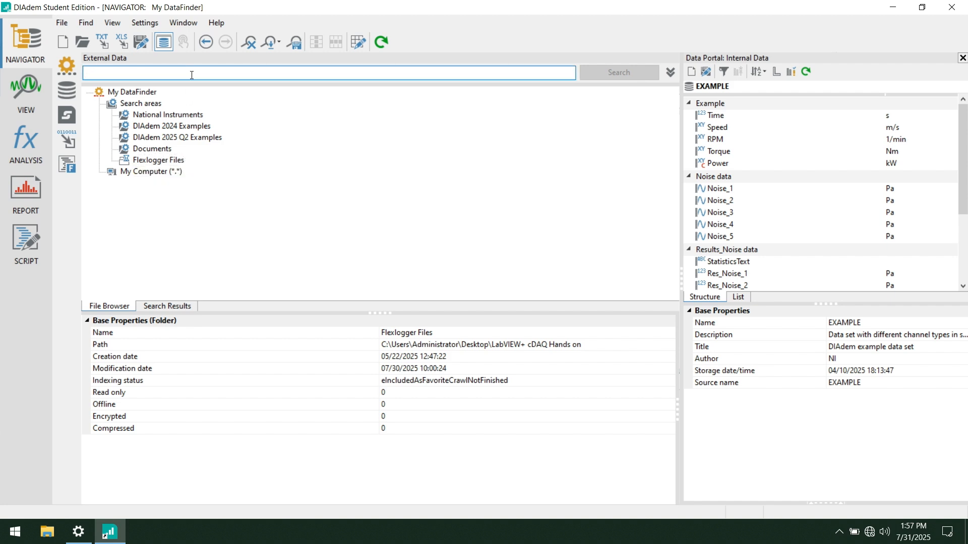
{"action": "type", "text": "L"}
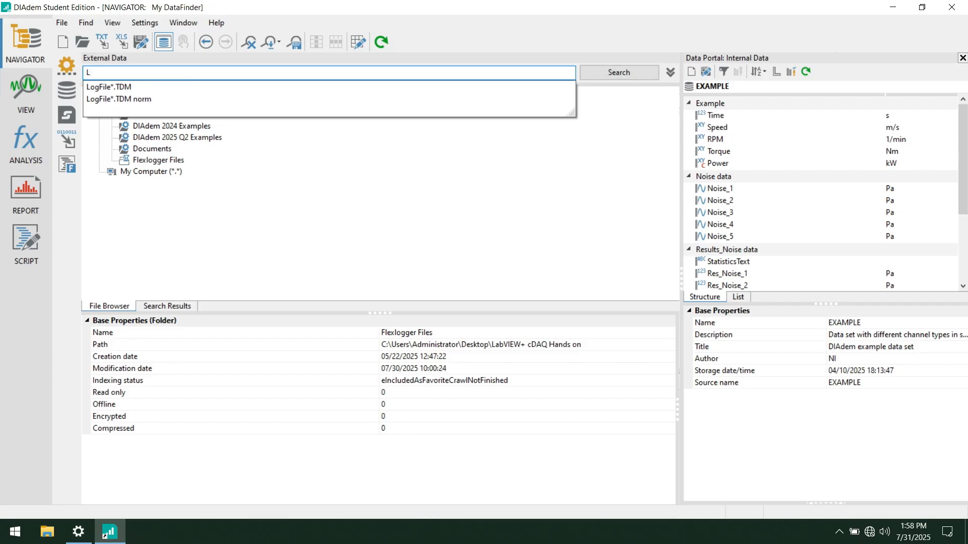
{"action": "type", "text": "ogFile*.TDM"}
{"action": "key", "text": "Return"}
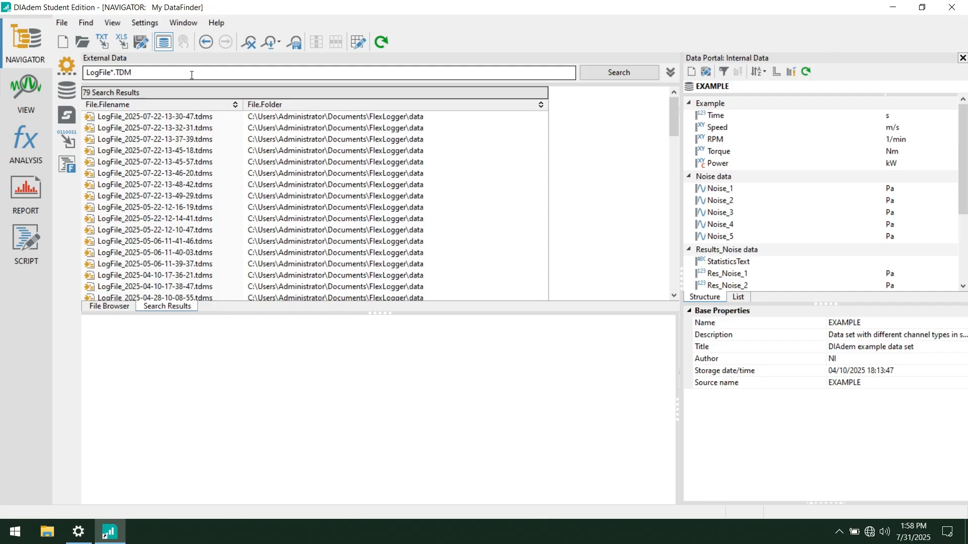
Step: Narrow the search query to LogFile*.TDM norm
{"action": "left_click", "coordinate": [192, 75]}
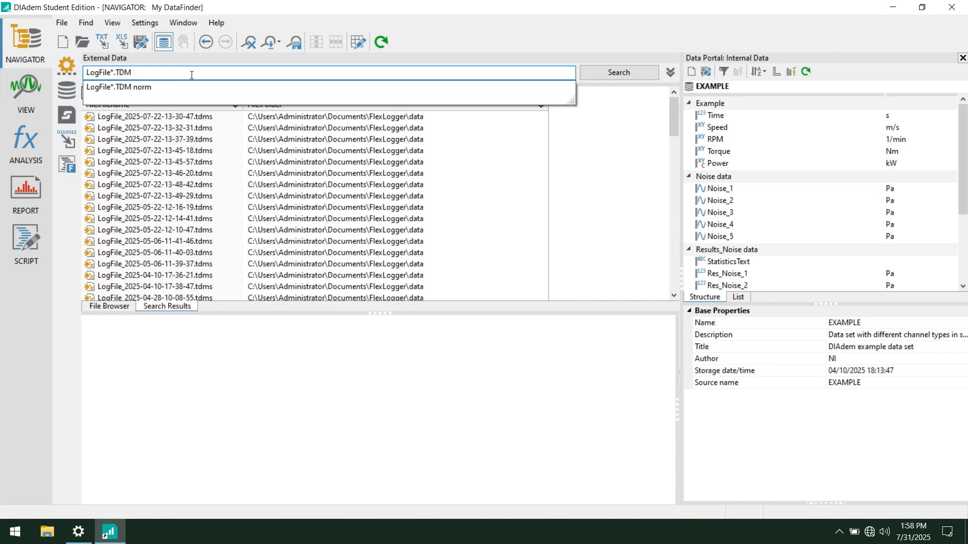
{"action": "type", "text": "norm"}
{"action": "key", "text": "Return"}
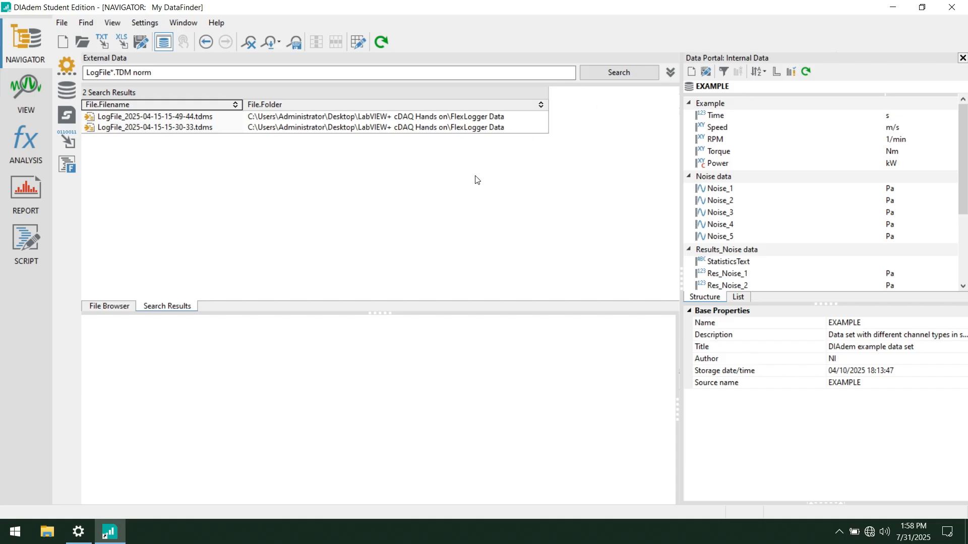
Step: Clear the internal data and load both LogFile_2025-04-15 result files into the Data Portal
{"action": "left_click", "coordinate": [692, 72]}
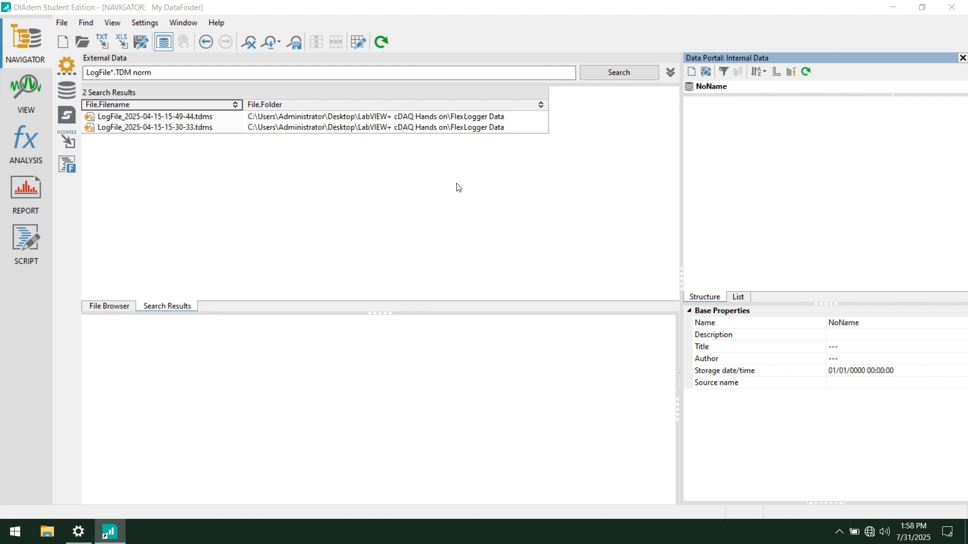
{"action": "left_click", "coordinate": [199, 116]}
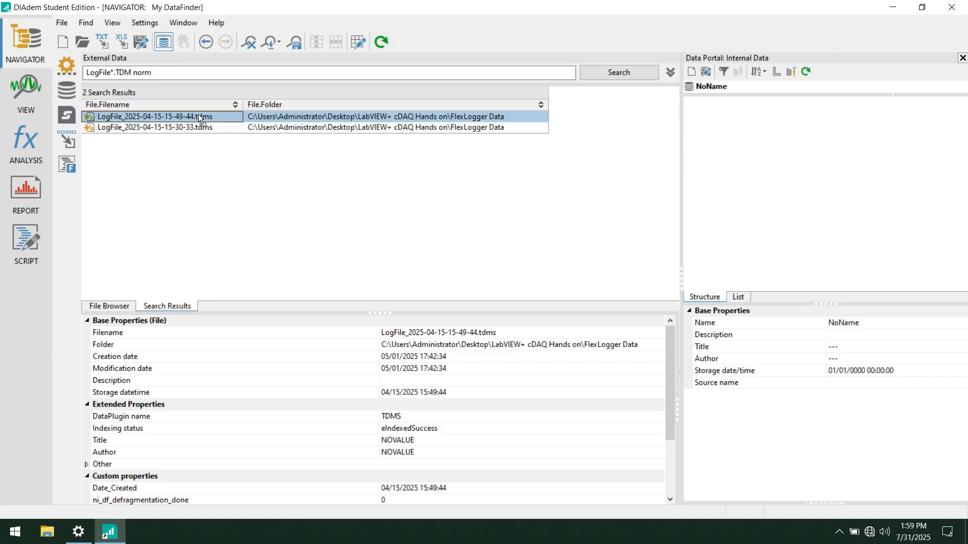
{"action": "left_click", "coordinate": [165, 127]}
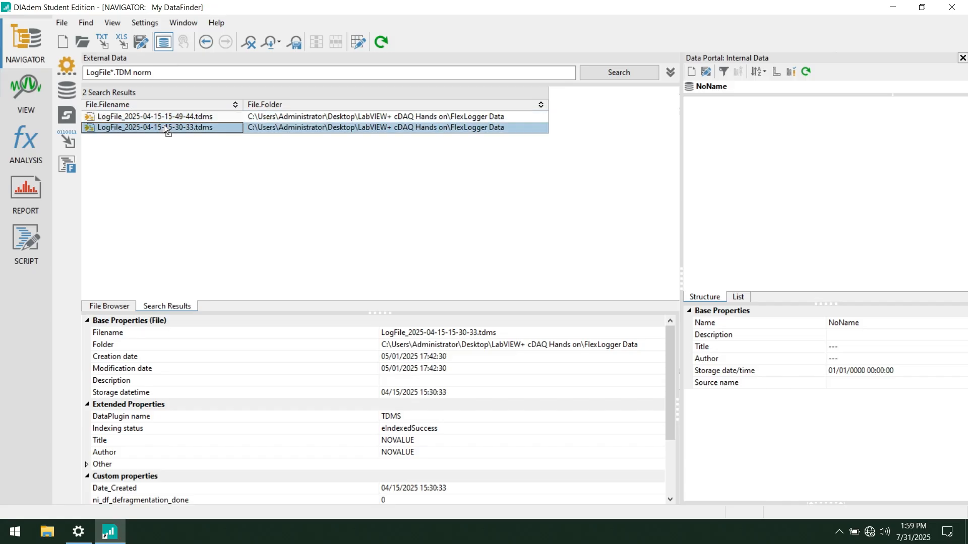
{"action": "left_click_drag", "start_coordinate": [165, 127], "coordinate": [707, 116]}
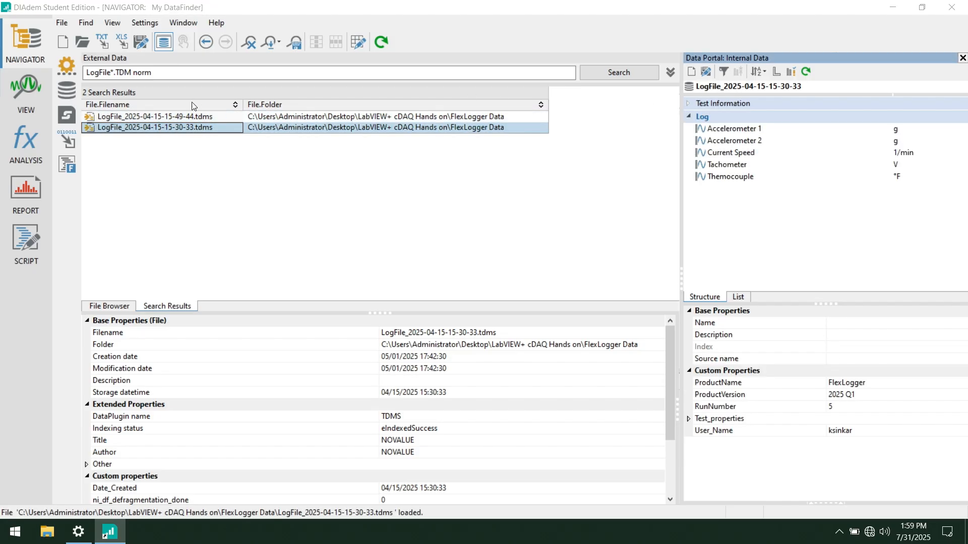
{"action": "left_click_drag", "start_coordinate": [193, 121], "coordinate": [762, 220]}
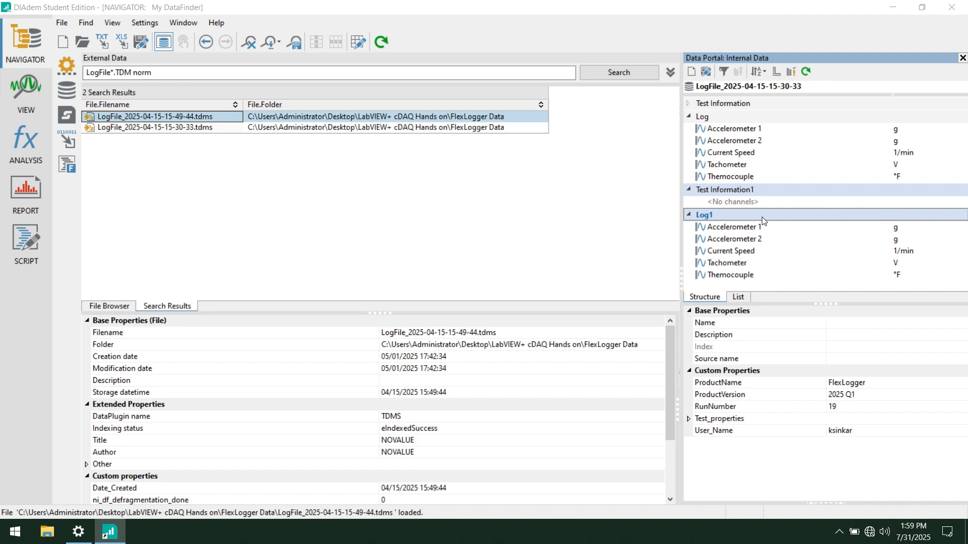
Step: Inspect the Log group's test properties and the custom properties of its Accelerometer 1, Current Speed and Themocouple channels
{"action": "left_click", "coordinate": [734, 114]}
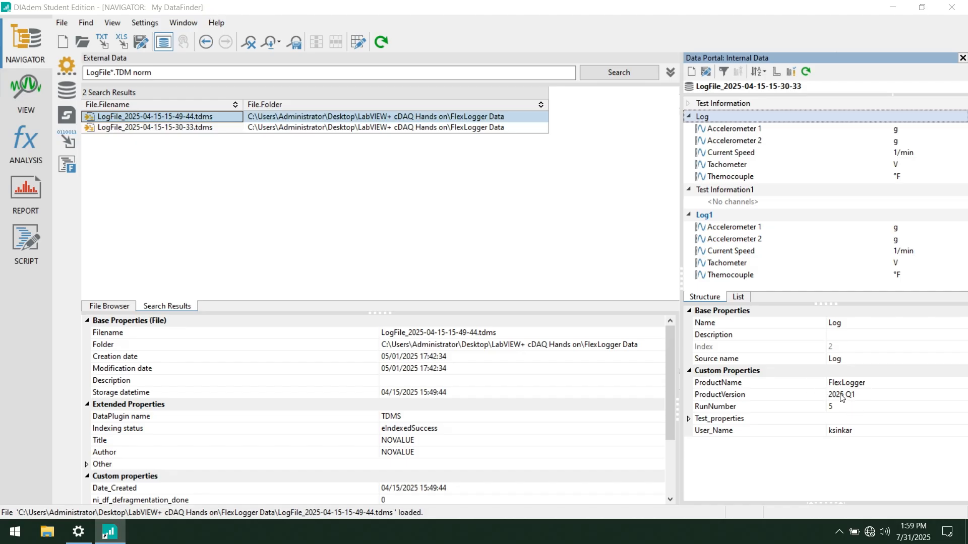
{"action": "left_click", "coordinate": [689, 419]}
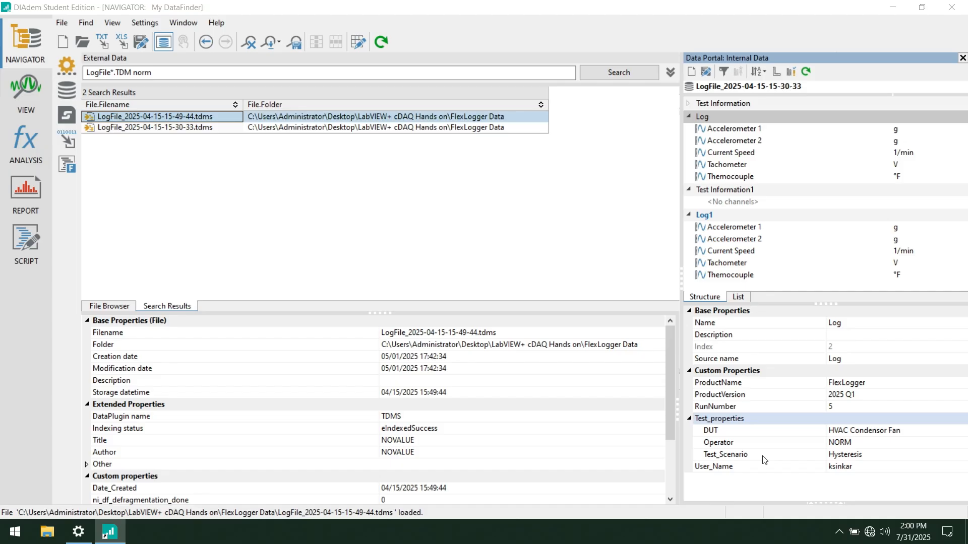
{"action": "left_click", "coordinate": [738, 132]}
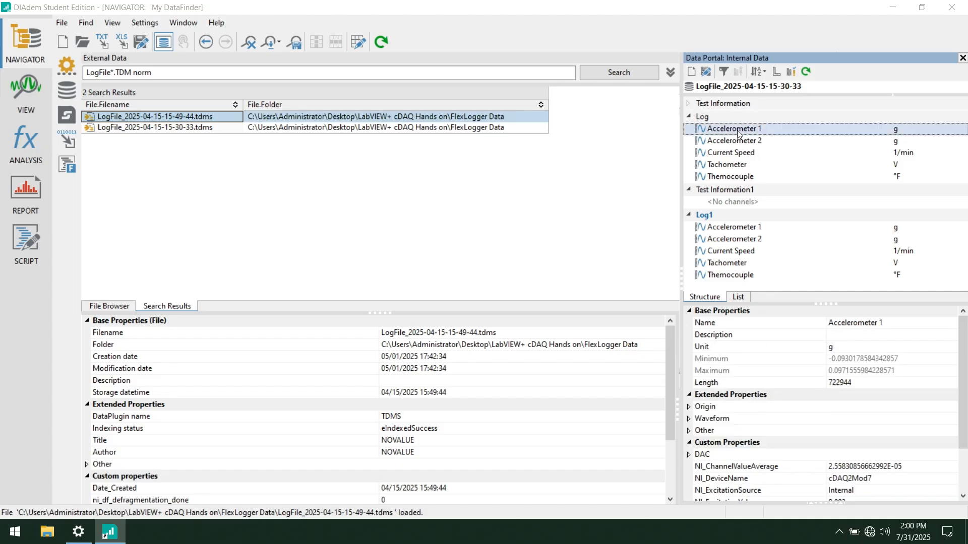
{"action": "scroll", "coordinate": [776, 383], "scroll_direction": "down", "scroll_amount": 2}
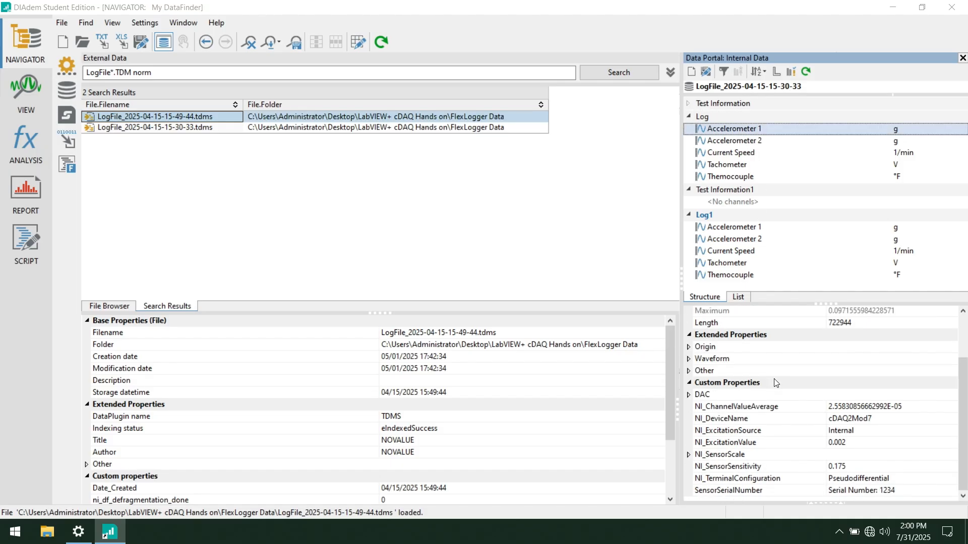
{"action": "left_click", "coordinate": [689, 454]}
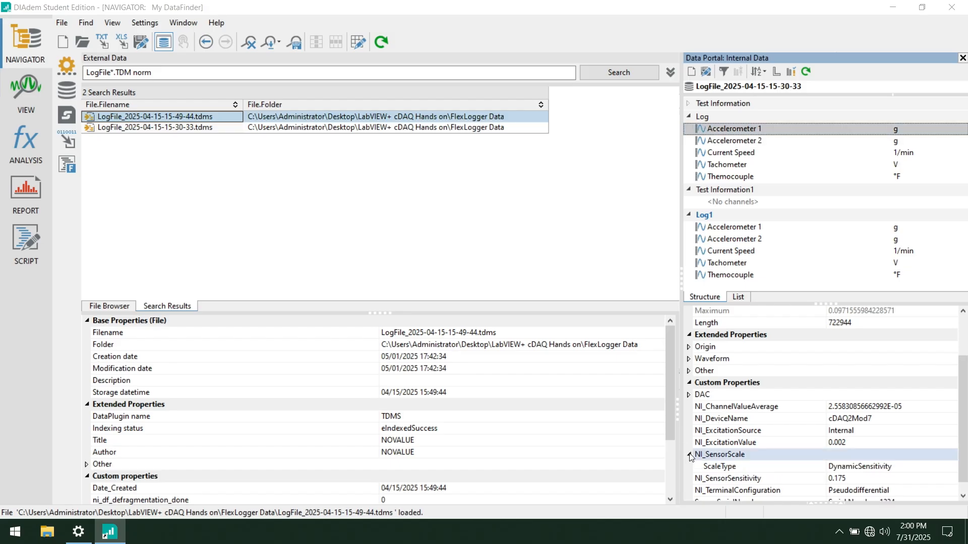
{"action": "scroll", "coordinate": [690, 456], "scroll_direction": "down", "scroll_amount": 1}
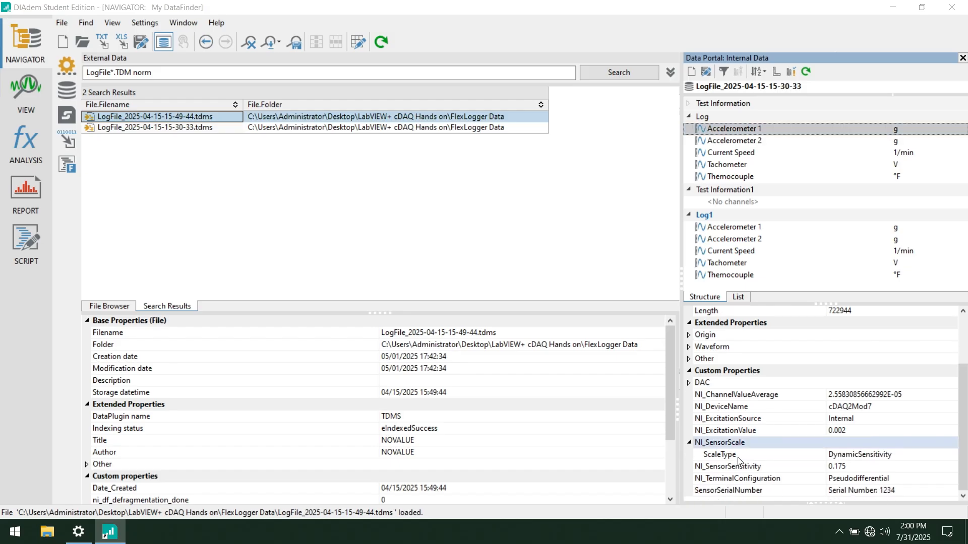
{"action": "left_click", "coordinate": [689, 383]}
{"action": "scroll", "coordinate": [788, 447], "scroll_direction": "down", "scroll_amount": 1}
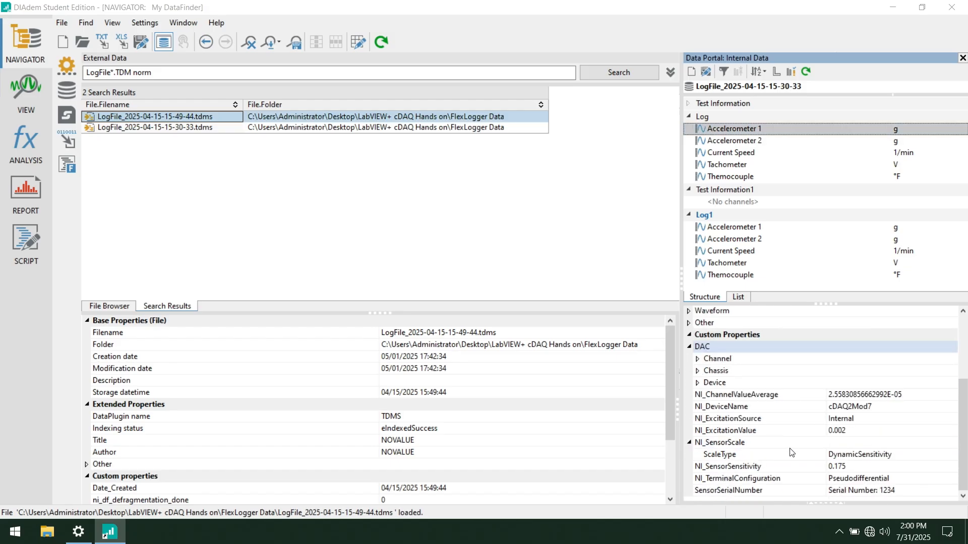
{"action": "scroll", "coordinate": [789, 452], "scroll_direction": "up", "scroll_amount": 3}
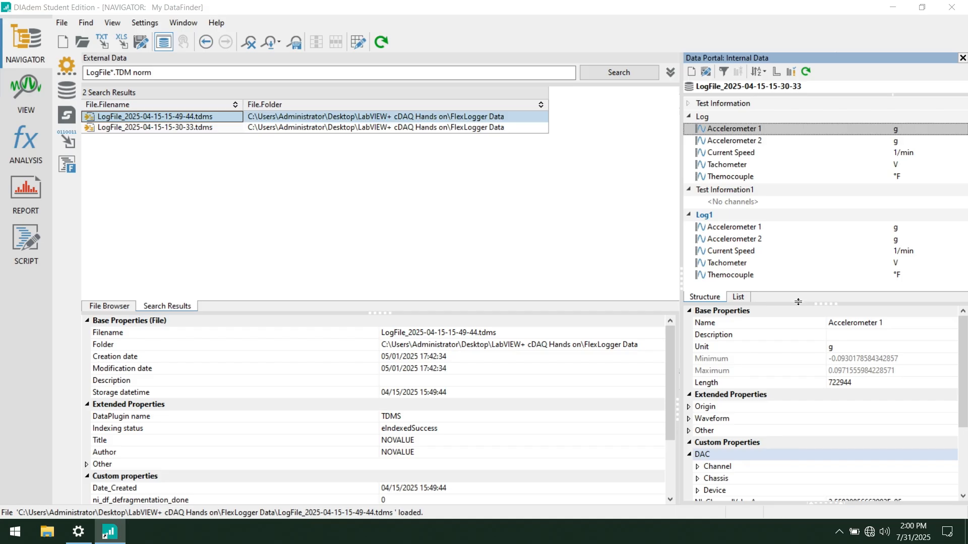
{"action": "left_click", "coordinate": [821, 154]}
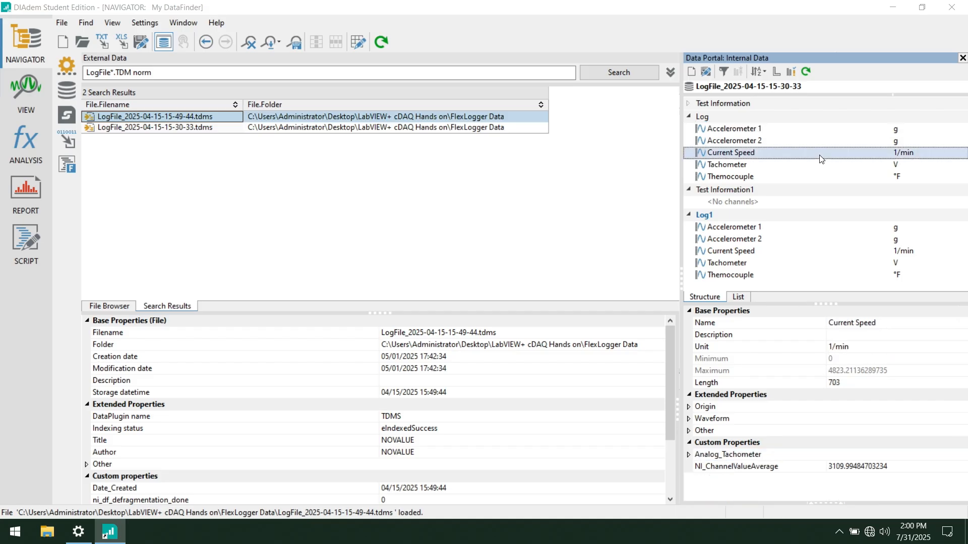
{"action": "left_click", "coordinate": [770, 133]}
{"action": "left_click", "coordinate": [763, 175]}
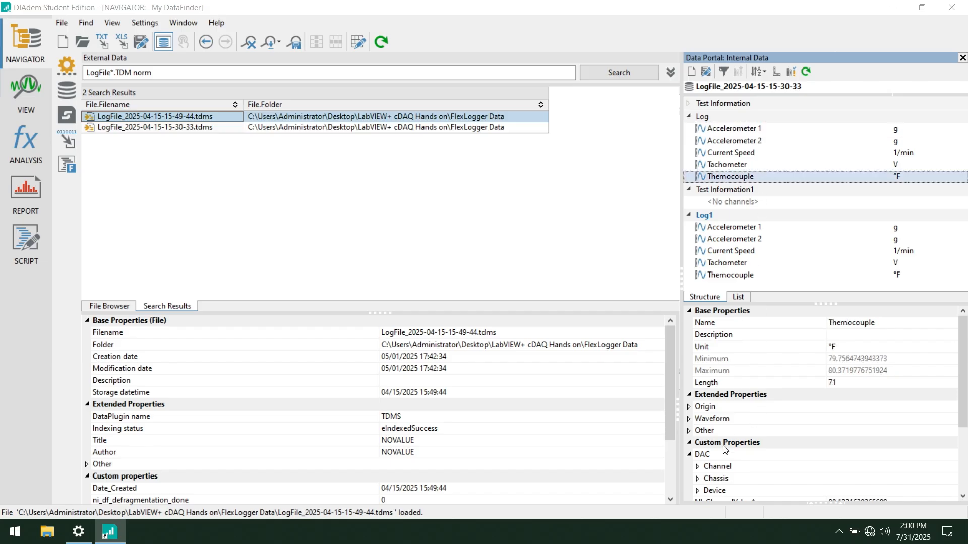